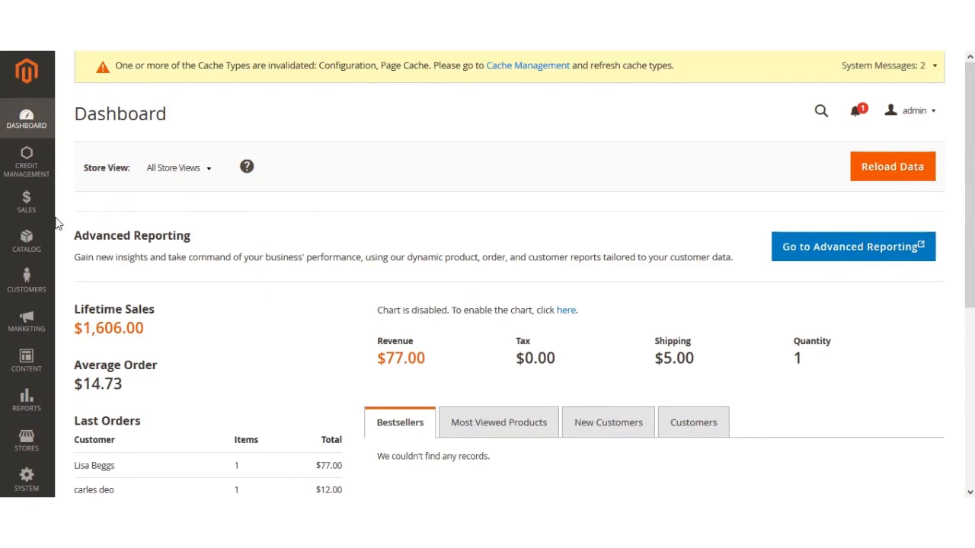
Open the store configuration at the Webkul Customer Credit System settings.
{"action": "scroll", "coordinate": [47, 289], "scroll_direction": "down", "scroll_amount": 1}
{"action": "scroll", "coordinate": [42, 342], "scroll_direction": "down", "scroll_amount": 3}
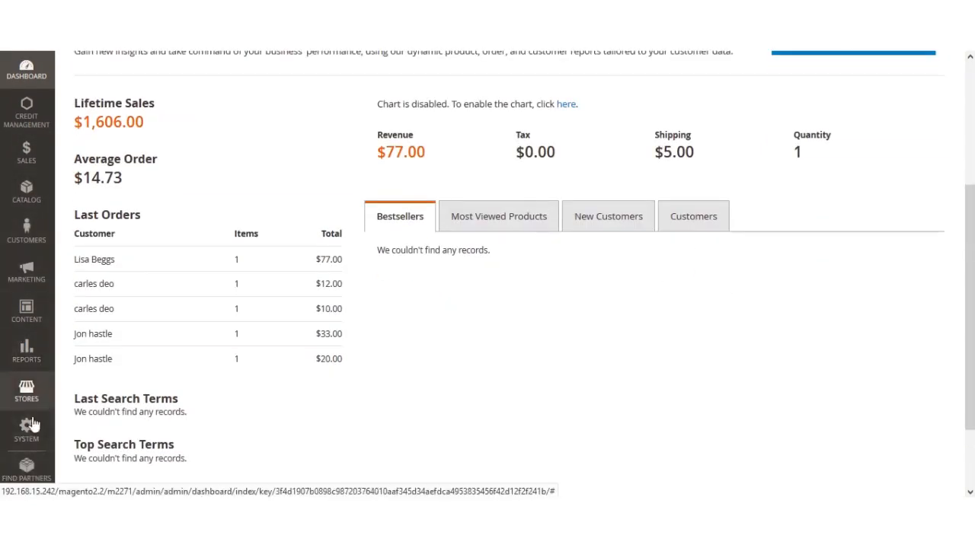
{"action": "left_click", "coordinate": [34, 397]}
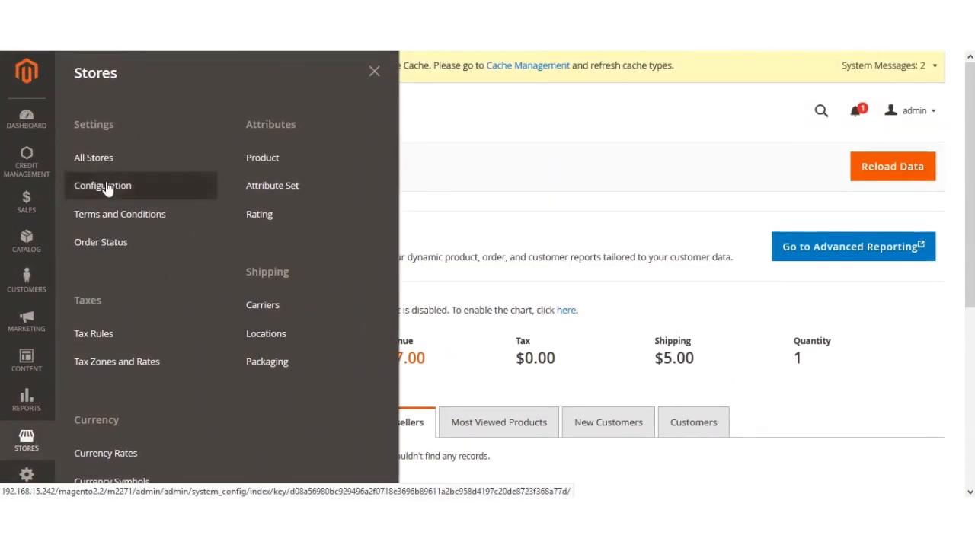
{"action": "left_click", "coordinate": [103, 185]}
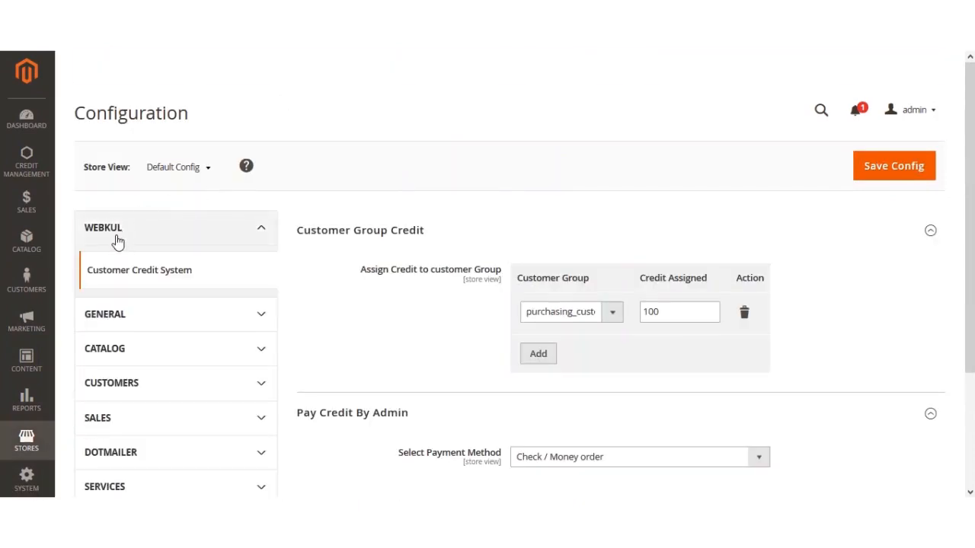
{"action": "double_click", "coordinate": [130, 113]}
{"action": "left_click", "coordinate": [238, 108]}
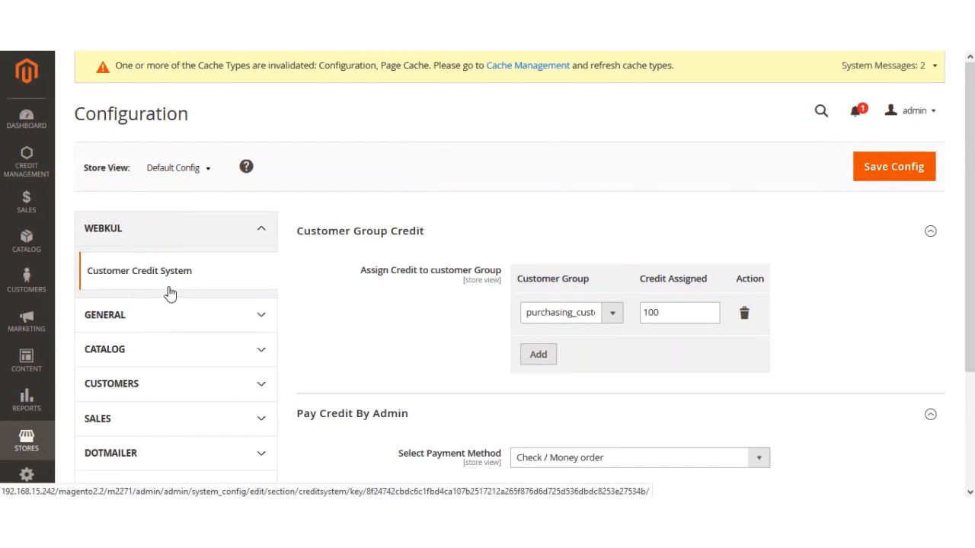
Add a customer group credit row for Wholesale with 200 assigned credit.
{"action": "scroll", "coordinate": [149, 278], "scroll_direction": "down", "scroll_amount": 1}
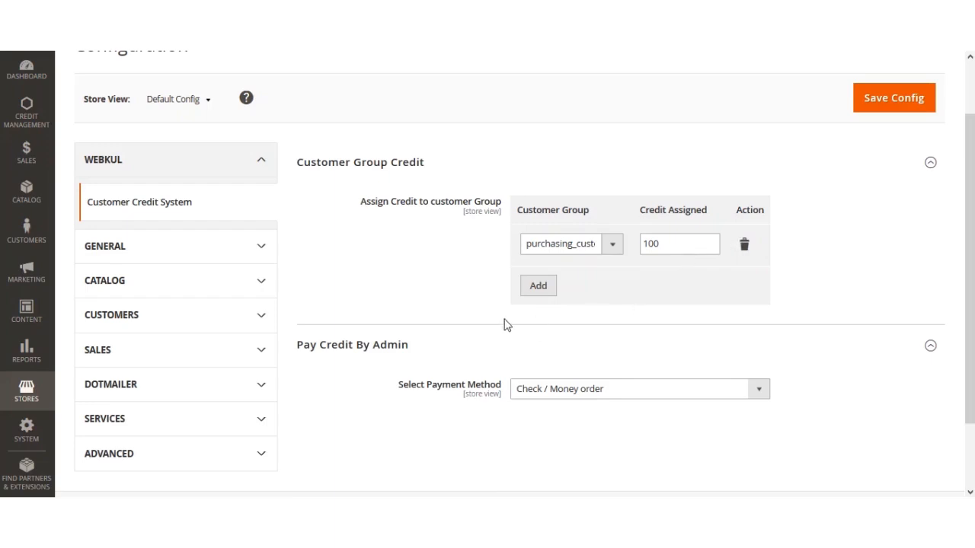
{"action": "left_click", "coordinate": [539, 286]}
{"action": "left_click", "coordinate": [618, 285]}
{"action": "left_click", "coordinate": [586, 317]}
{"action": "left_click", "coordinate": [677, 286]}
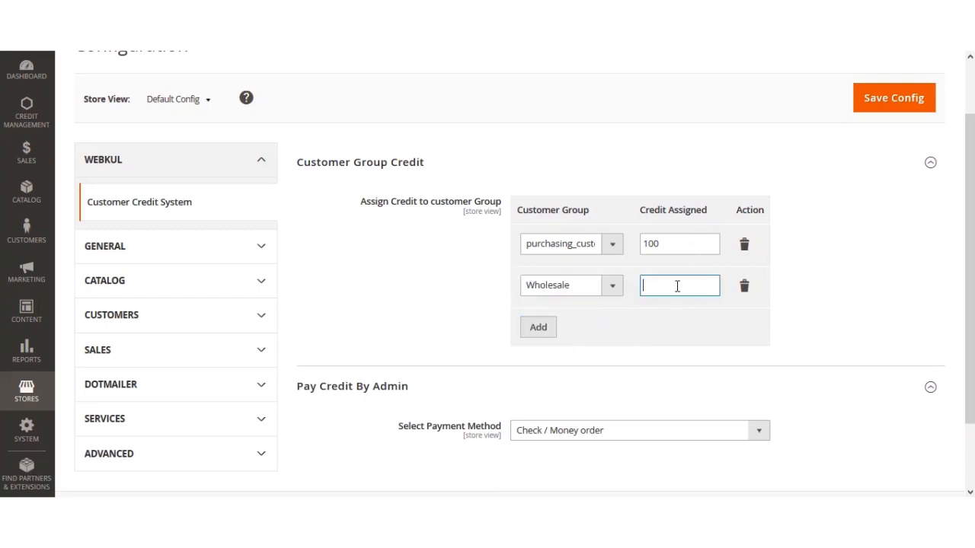
{"action": "type", "text": "200"}
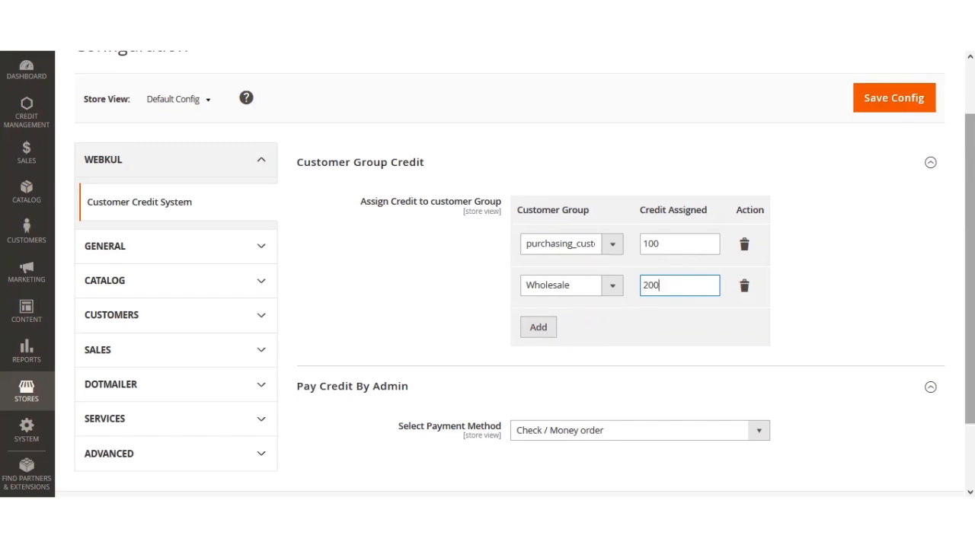
Choose Check / Money order as the payment method for credit paid by the admin.
{"action": "scroll", "coordinate": [956, 236], "scroll_direction": "down", "scroll_amount": 2}
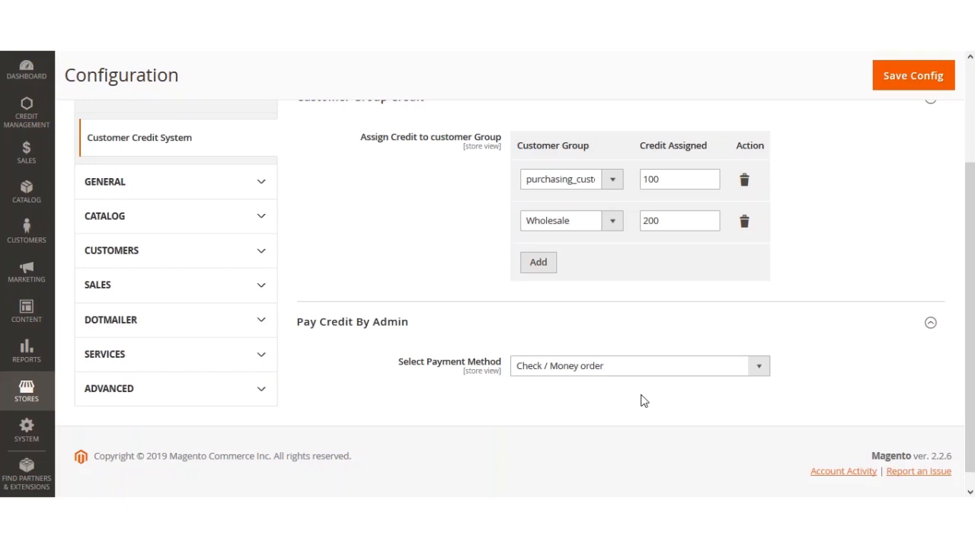
{"action": "left_click", "coordinate": [756, 368]}
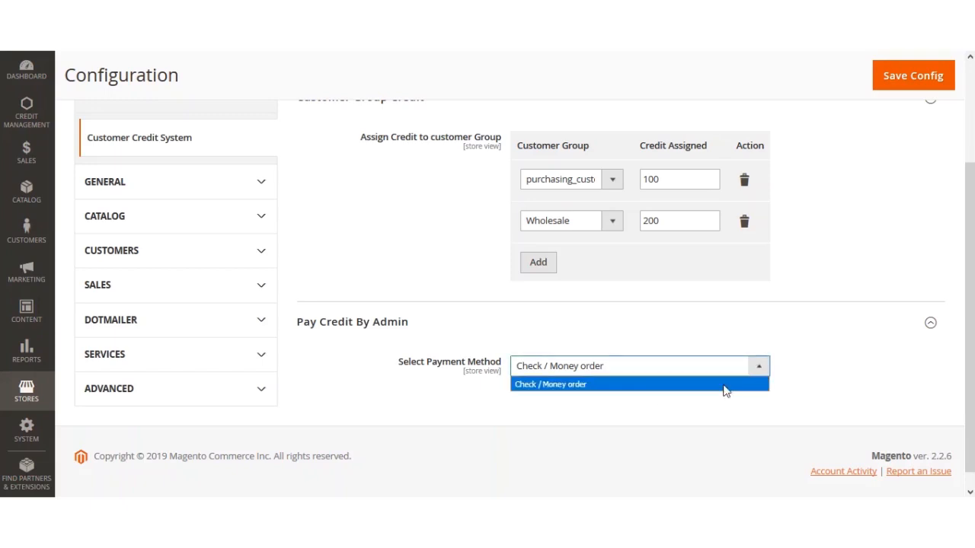
{"action": "left_click", "coordinate": [614, 390]}
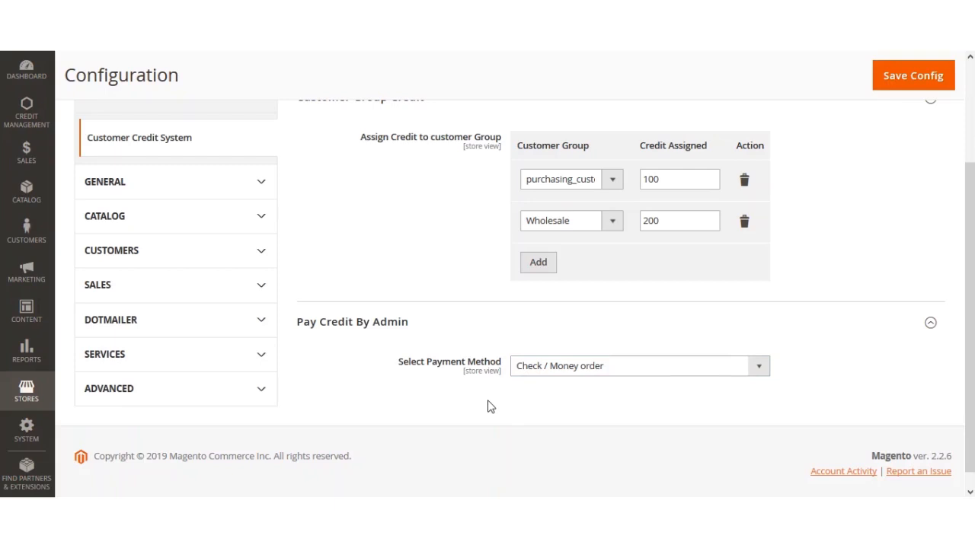
Delete the Wholesale row from the customer group credits and save the configuration.
{"action": "scroll", "coordinate": [615, 381], "scroll_direction": "up", "scroll_amount": 3}
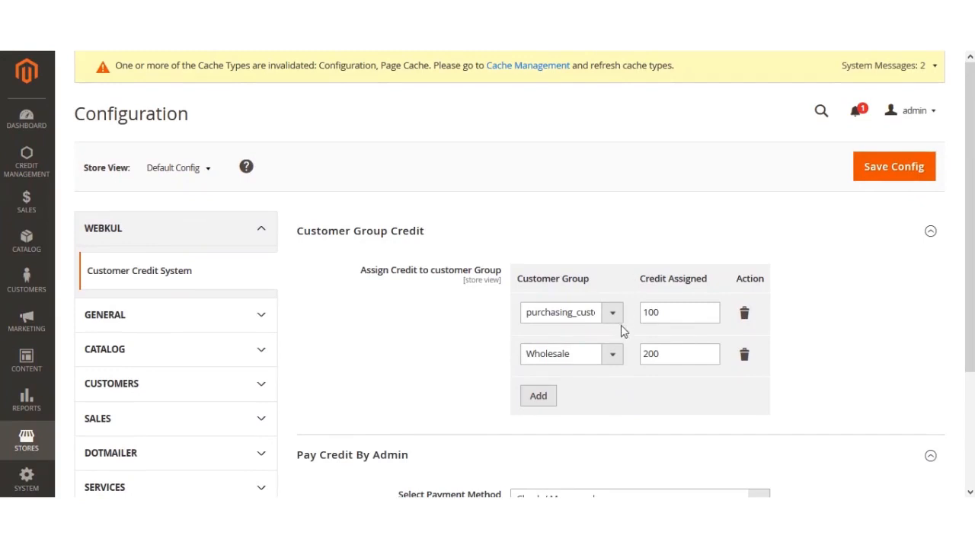
{"action": "left_click", "coordinate": [677, 315]}
{"action": "left_click", "coordinate": [745, 358]}
{"action": "scroll", "coordinate": [325, 307], "scroll_direction": "down", "scroll_amount": 3}
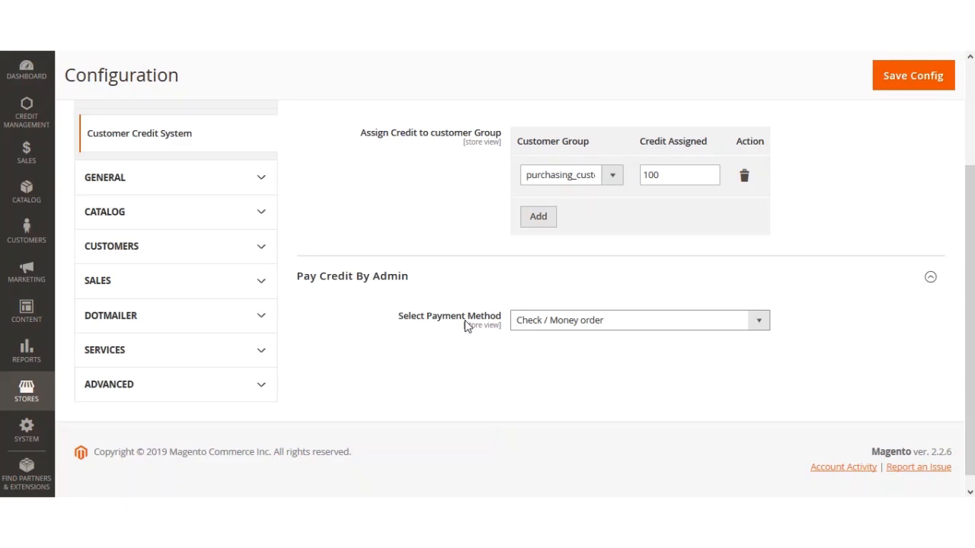
{"action": "left_click", "coordinate": [915, 82]}
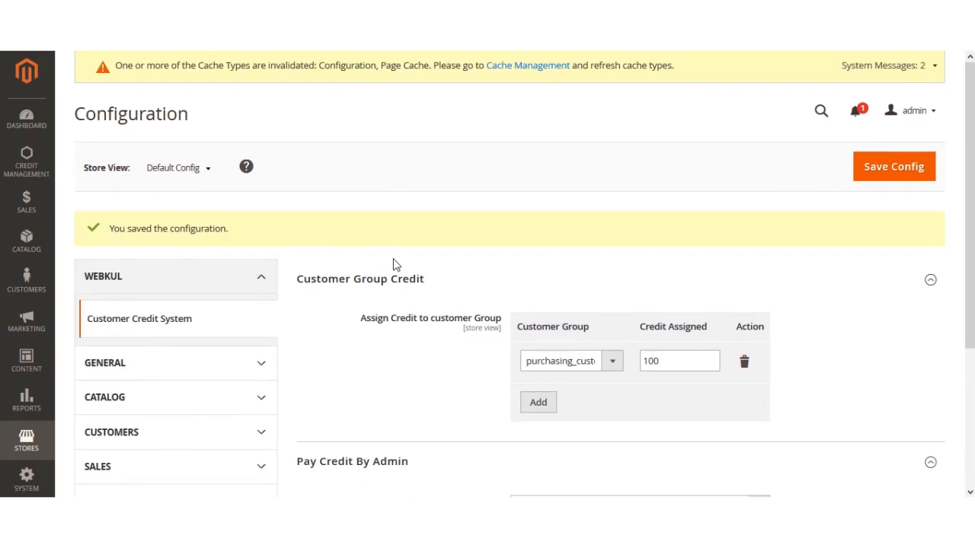
Open the Payment Methods configuration under Sales and go to the Webkul Credit System settings.
{"action": "scroll", "coordinate": [283, 304], "scroll_direction": "down", "scroll_amount": 3}
{"action": "left_click", "coordinate": [206, 275]}
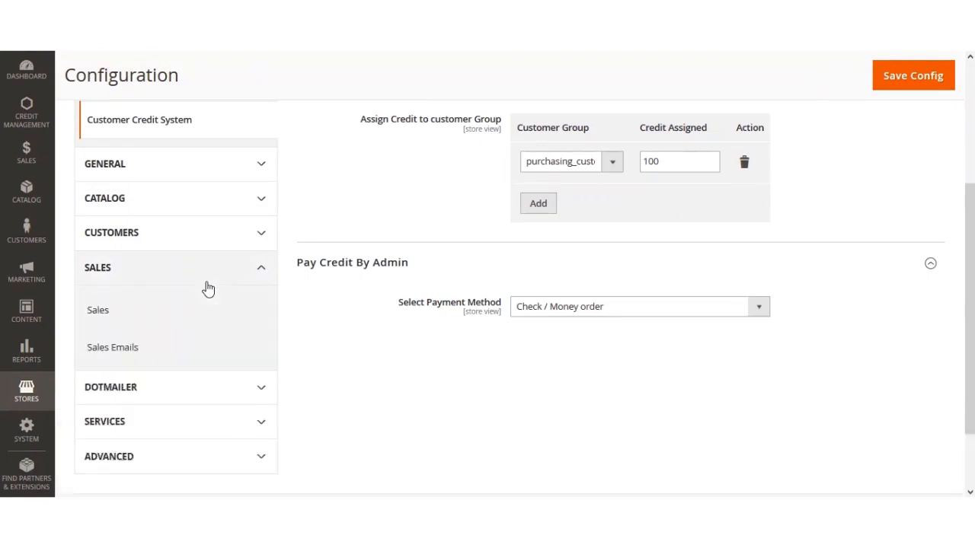
{"action": "scroll", "coordinate": [207, 319], "scroll_direction": "down", "scroll_amount": 4}
{"action": "left_click", "coordinate": [168, 381]}
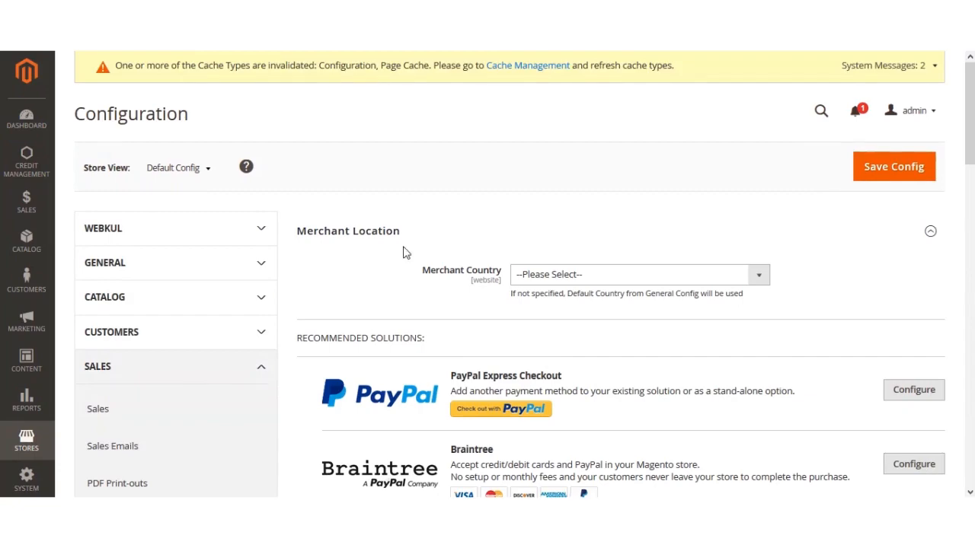
{"action": "left_click_drag", "start_coordinate": [969, 114], "coordinate": [969, 258]}
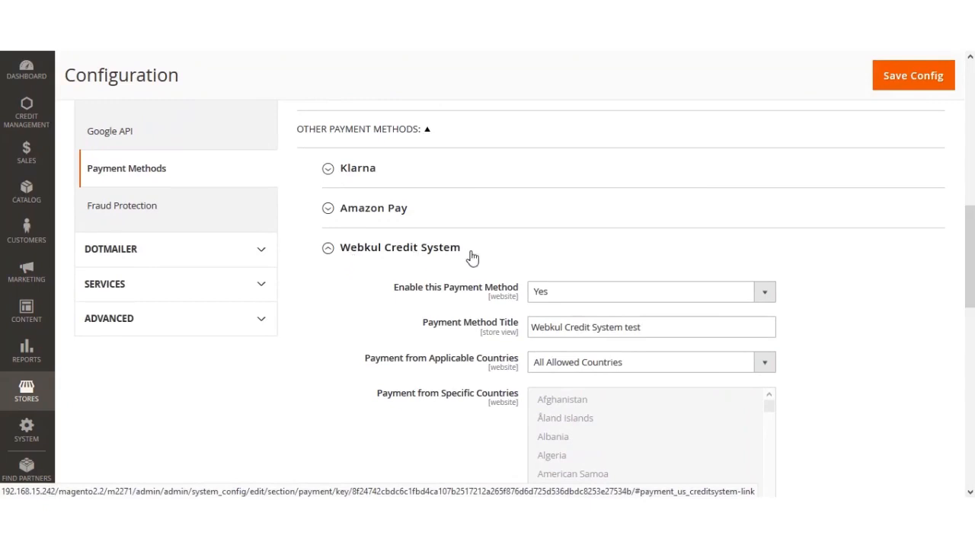
{"action": "scroll", "coordinate": [431, 322], "scroll_direction": "down", "scroll_amount": 3}
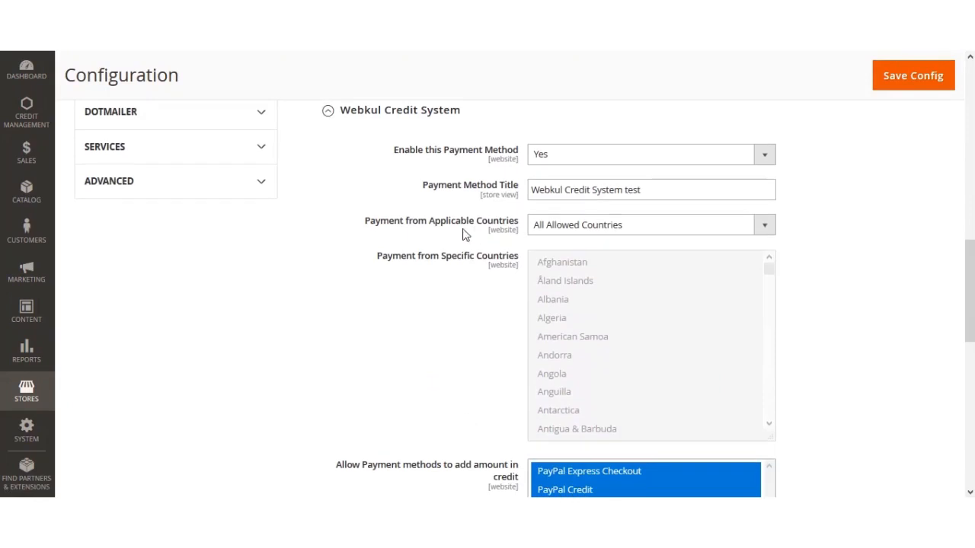
Change the Webkul Credit System payment method title to "Webkul Credit System".
{"action": "scroll", "coordinate": [427, 380], "scroll_direction": "up", "scroll_amount": 2}
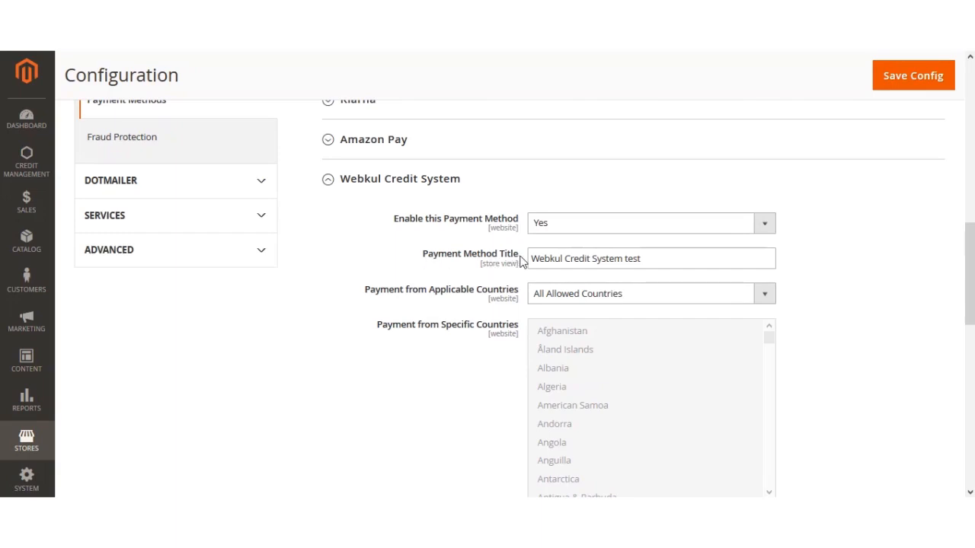
{"action": "left_click", "coordinate": [654, 259]}
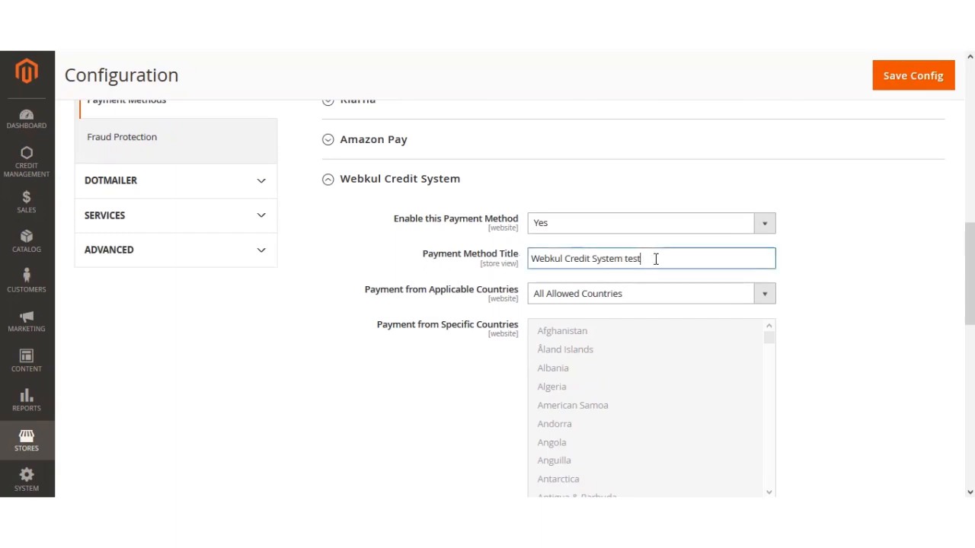
{"action": "key", "text": "BackSpace"}
{"action": "key", "text": "BackSpace"}
{"action": "key", "text": "BackSpace"}
{"action": "key", "text": "BackSpace"}
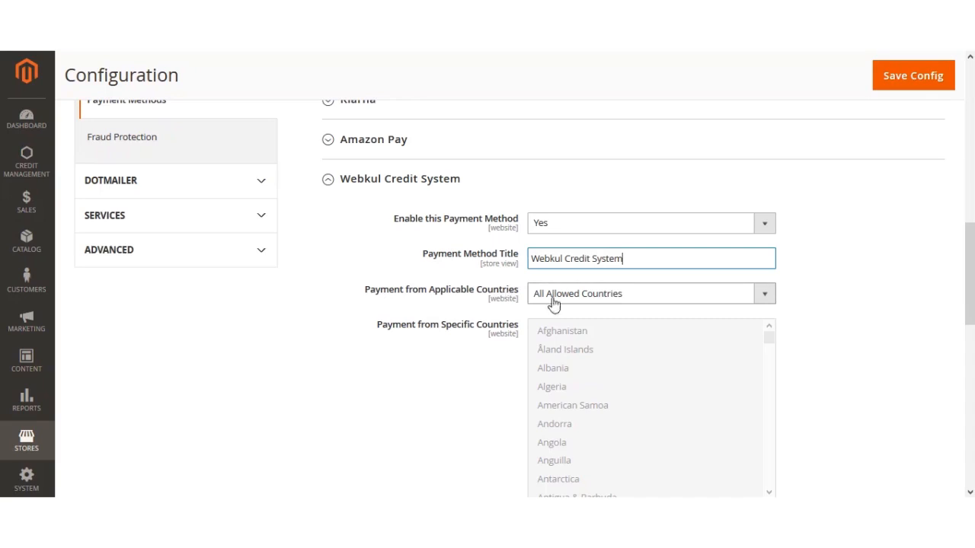
Restrict the payment method to the specific countries Albania, Algeria, Angola, Anguilla and Antarctica.
{"action": "left_click", "coordinate": [680, 303]}
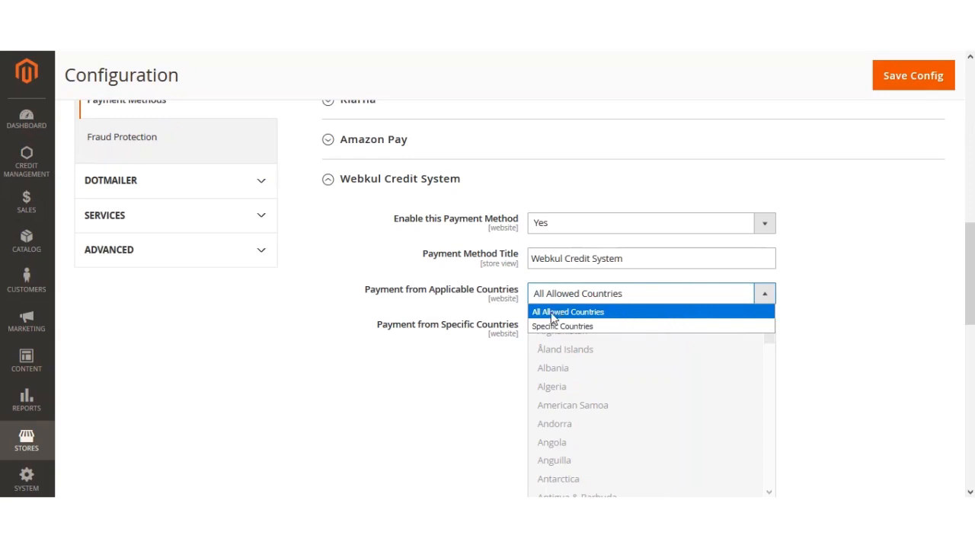
{"action": "left_click", "coordinate": [618, 315]}
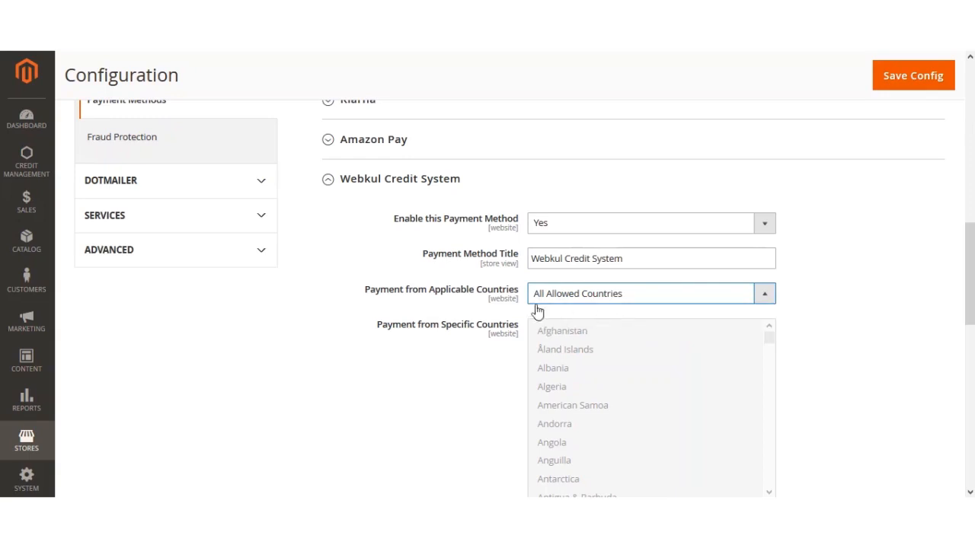
{"action": "left_click", "coordinate": [636, 297]}
{"action": "left_click", "coordinate": [600, 326]}
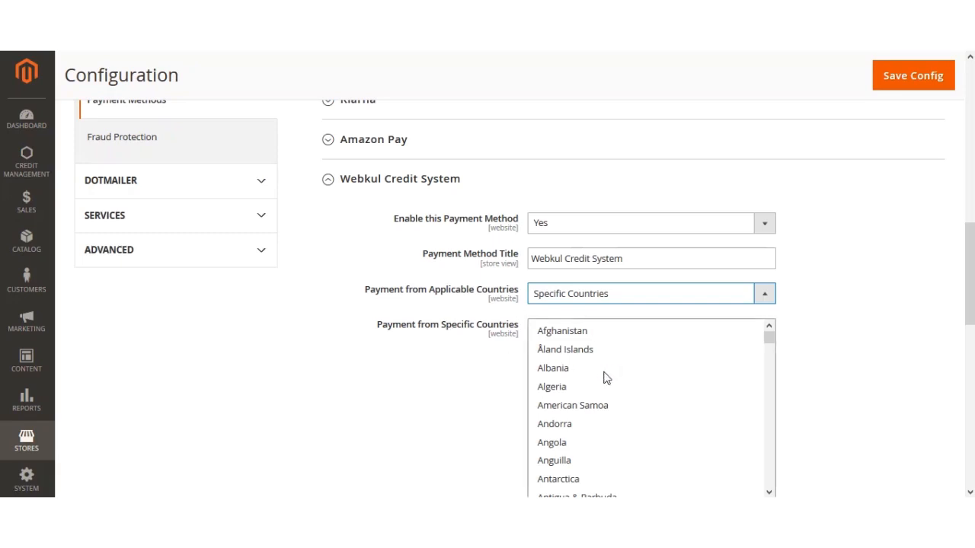
{"action": "left_click", "coordinate": [580, 372]}
{"action": "left_click", "coordinate": [571, 388], "text": "ctrl"}
{"action": "left_click", "coordinate": [567, 443], "text": "ctrl"}
{"action": "left_click", "coordinate": [565, 461], "text": "ctrl"}
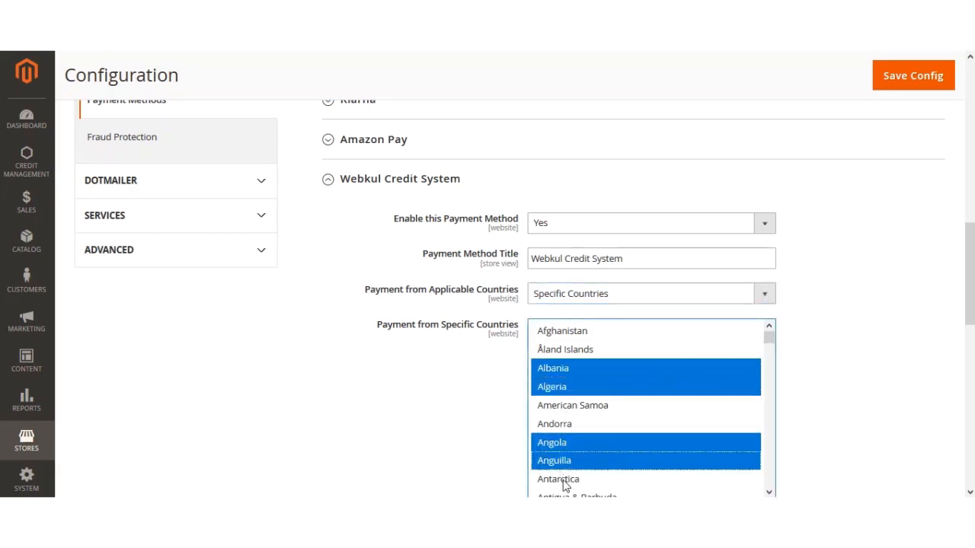
{"action": "left_click", "coordinate": [564, 482], "text": "ctrl"}
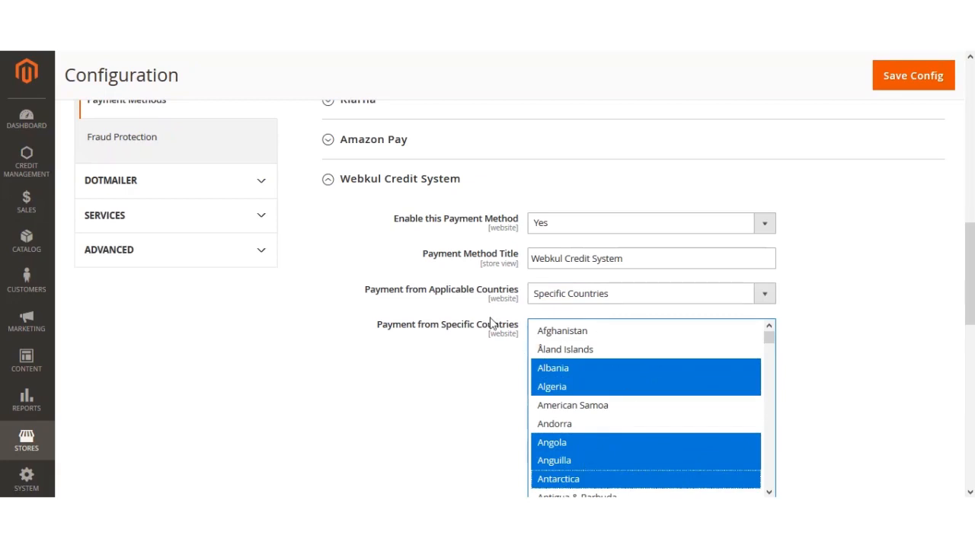
Replace the specific-country selection with Afghanistan and set the applicable countries to All Allowed Countries.
{"action": "left_click", "coordinate": [757, 299]}
{"action": "left_click", "coordinate": [652, 312]}
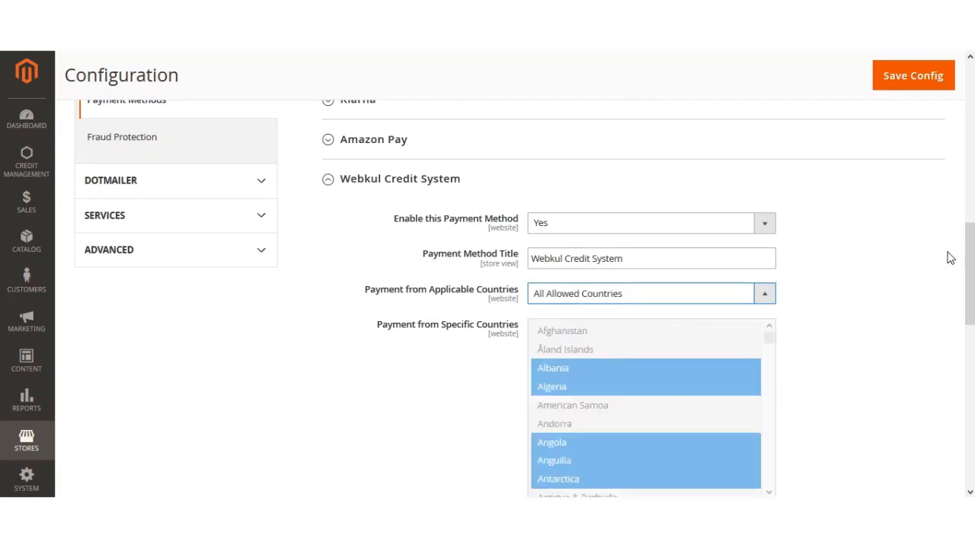
{"action": "left_click", "coordinate": [764, 294]}
{"action": "left_click", "coordinate": [721, 326]}
{"action": "left_click", "coordinate": [695, 349]}
{"action": "left_click", "coordinate": [653, 336]}
{"action": "left_click", "coordinate": [705, 299]}
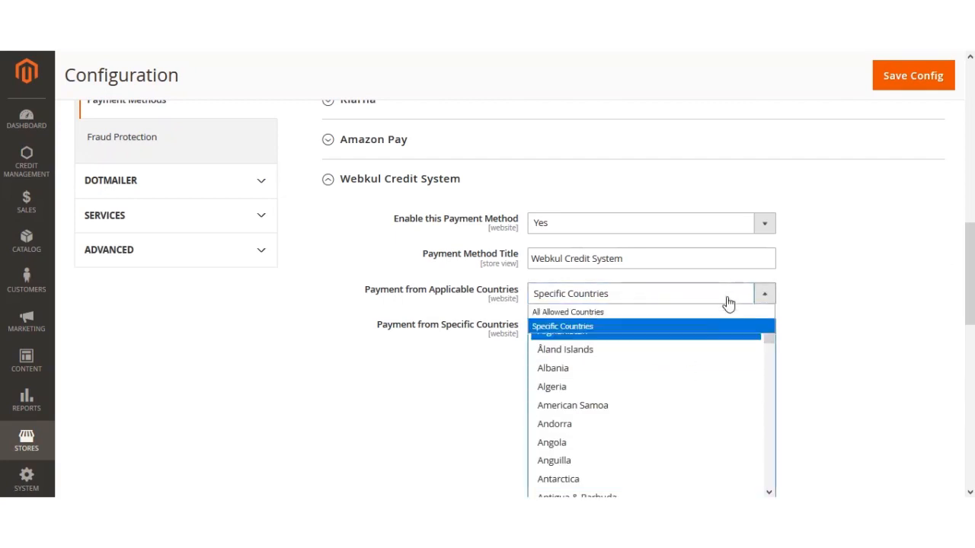
{"action": "left_click", "coordinate": [704, 321]}
{"action": "left_click", "coordinate": [710, 301]}
{"action": "left_click", "coordinate": [702, 313]}
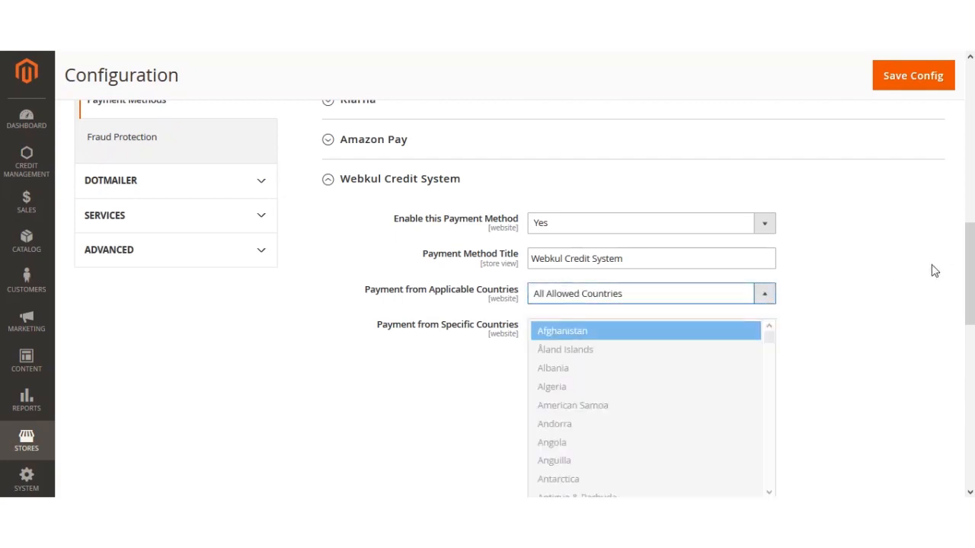
Examine the payment methods allowed for adding credit and the sort order of the Webkul Credit System.
{"action": "left_click_drag", "start_coordinate": [969, 266], "coordinate": [969, 342]}
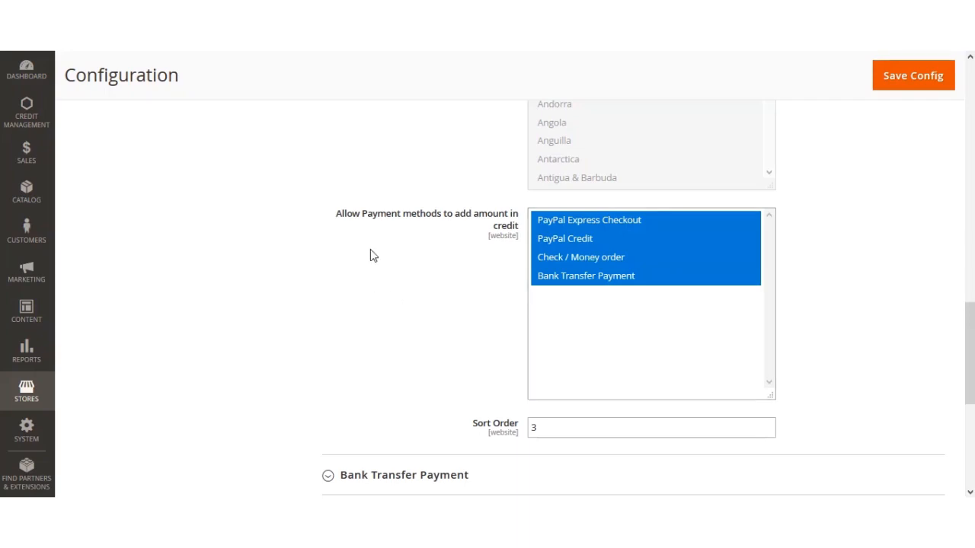
{"action": "scroll", "coordinate": [407, 324], "scroll_direction": "down", "scroll_amount": 2}
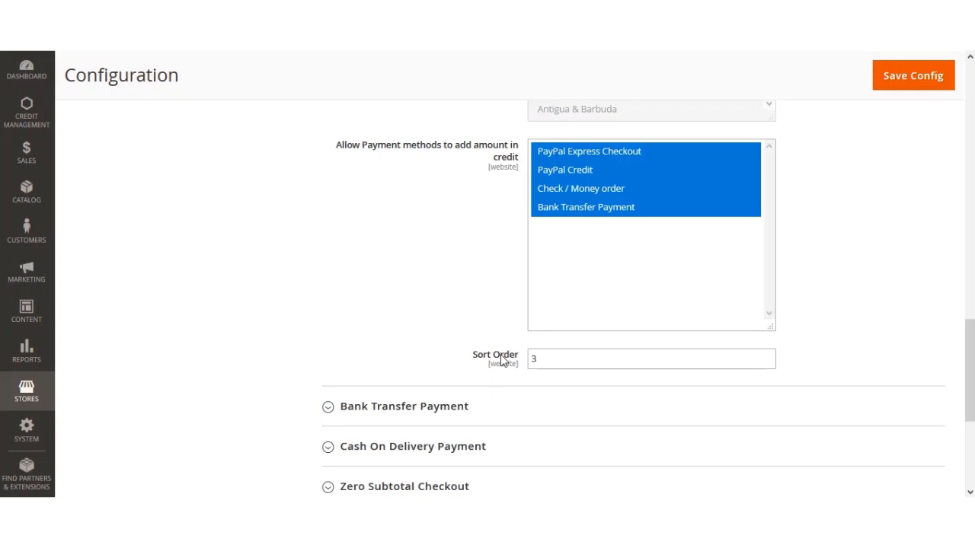
{"action": "scroll", "coordinate": [483, 391], "scroll_direction": "up", "scroll_amount": 7}
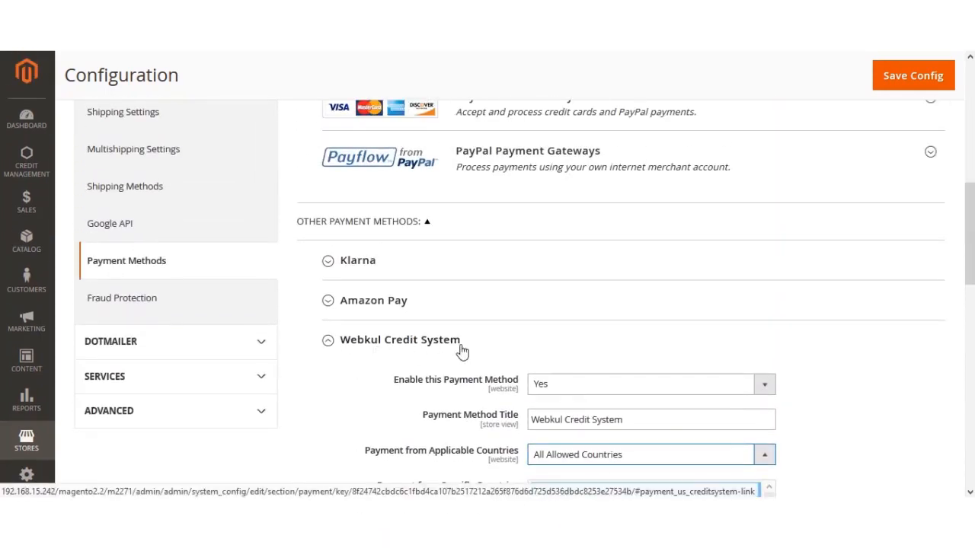
{"action": "scroll", "coordinate": [397, 368], "scroll_direction": "up", "scroll_amount": 6}
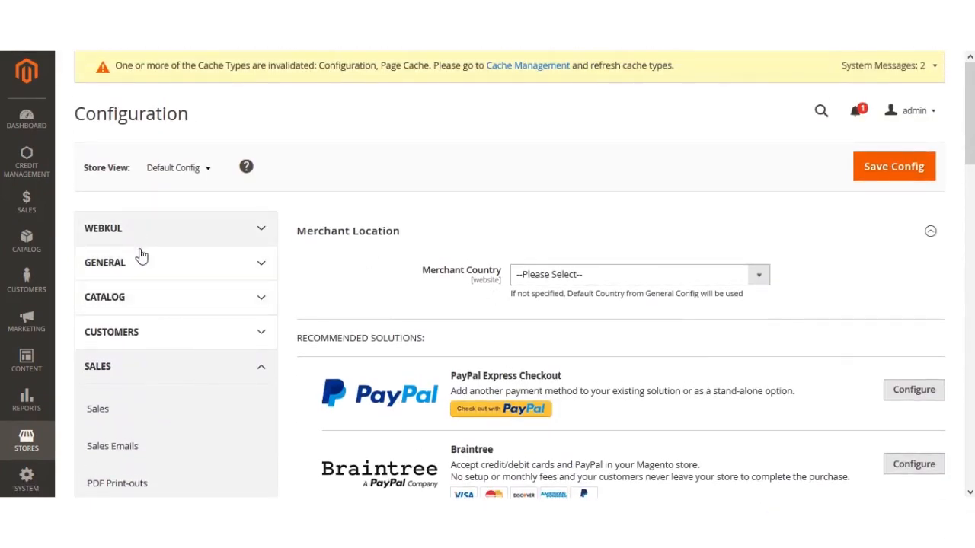
Expand the Webkul configuration section and save the payment method configuration.
{"action": "left_click", "coordinate": [240, 241]}
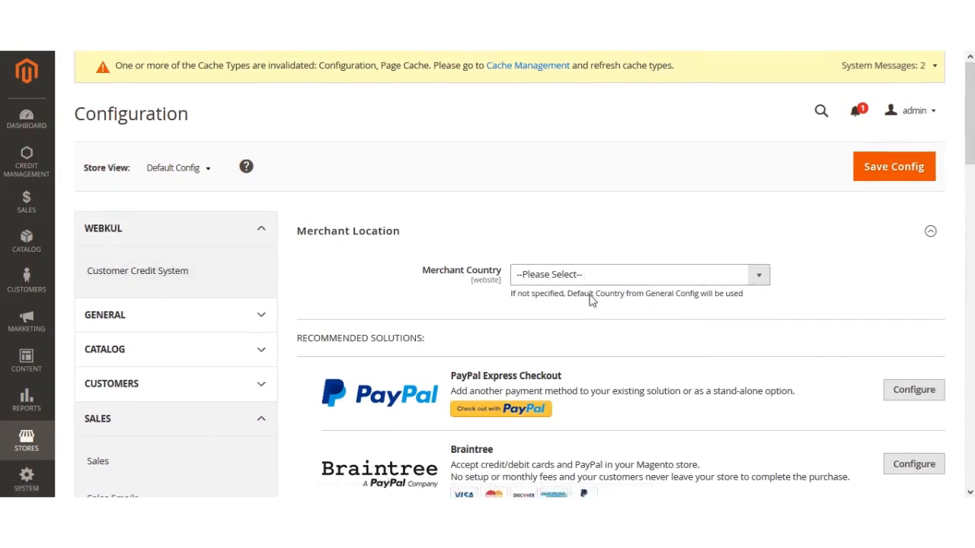
{"action": "scroll", "coordinate": [237, 393], "scroll_direction": "down", "scroll_amount": 5}
{"action": "scroll", "coordinate": [239, 393], "scroll_direction": "down", "scroll_amount": 3}
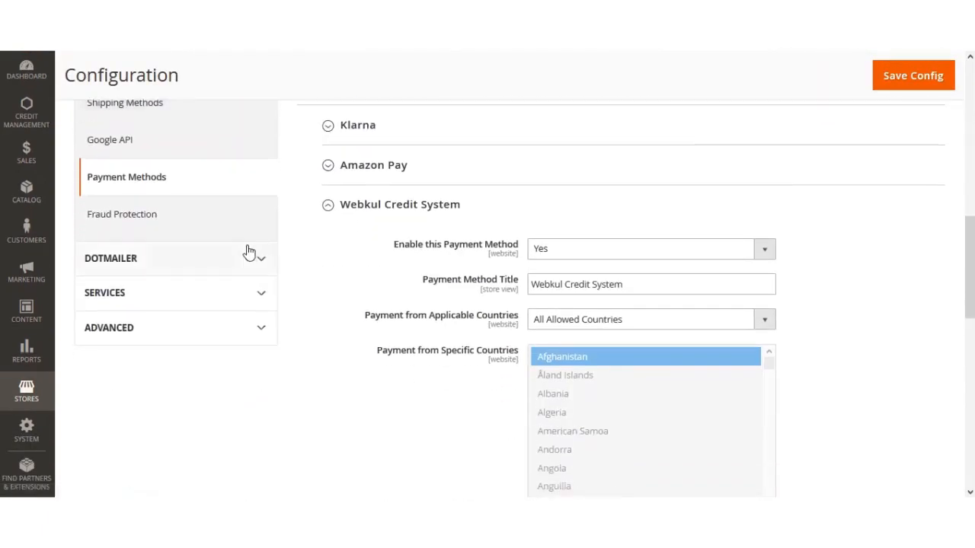
{"action": "scroll", "coordinate": [674, 400], "scroll_direction": "up", "scroll_amount": 2}
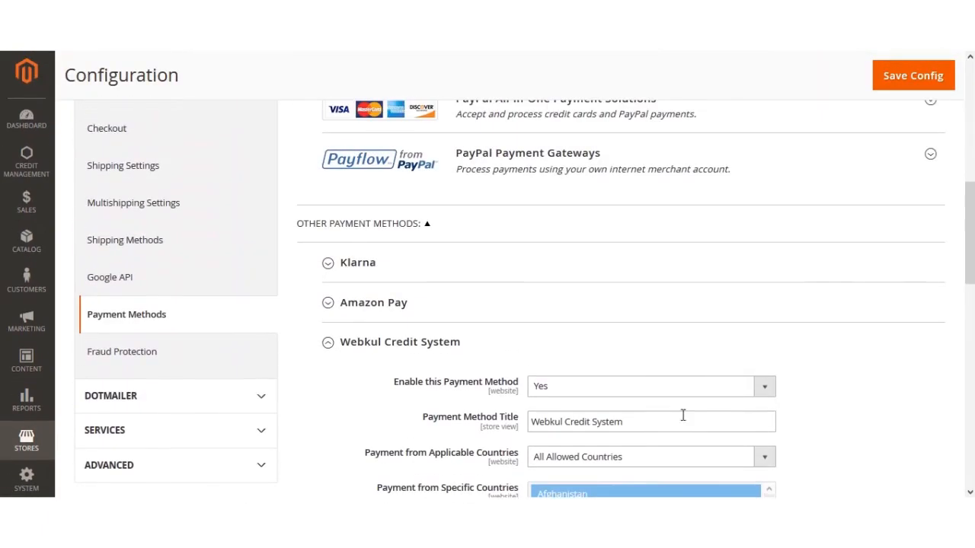
{"action": "left_click", "coordinate": [910, 79]}
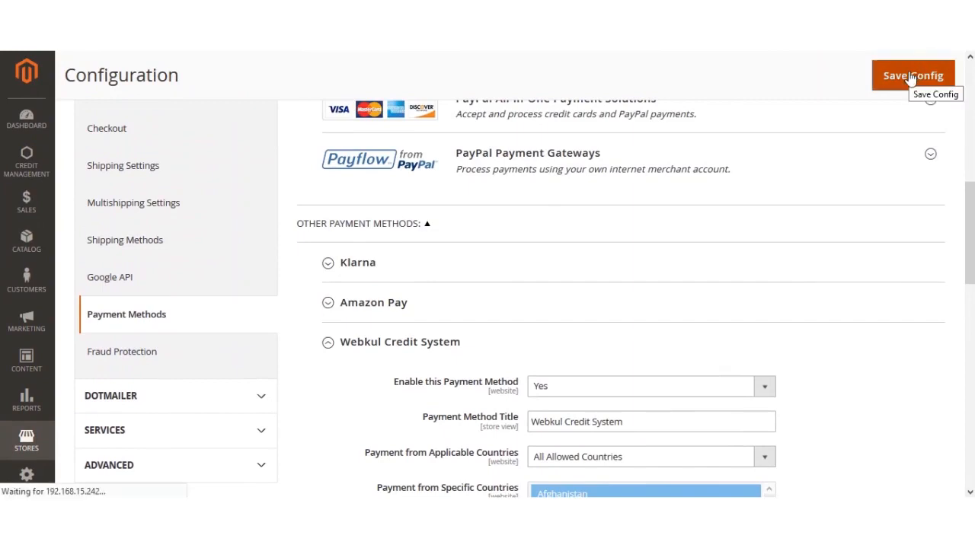